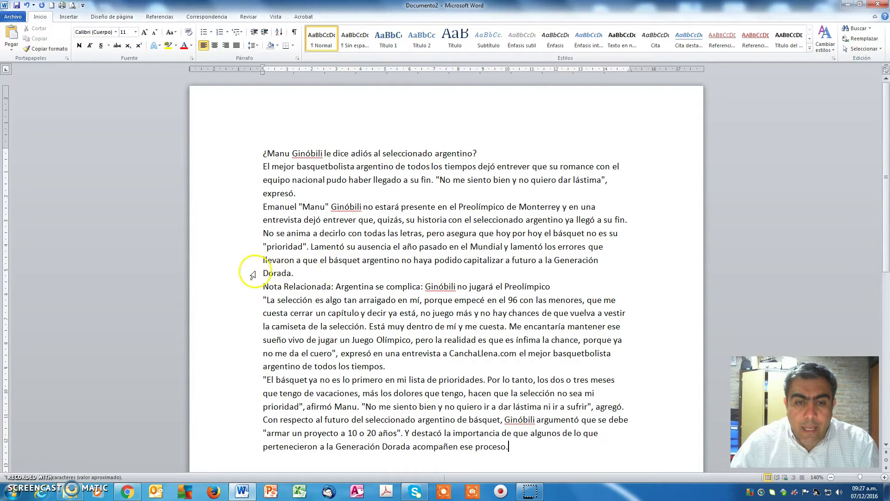
Add a blank paragraph after 'Dorada.', just above the 'Nota Relacionada' line.
{"action": "left_click_drag", "start_coordinate": [263, 274], "coordinate": [281, 287]}
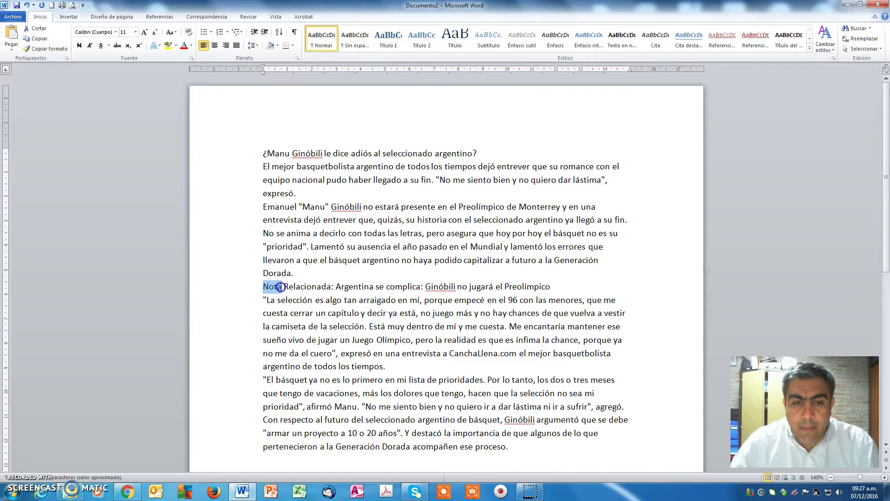
{"action": "left_click", "coordinate": [316, 273]}
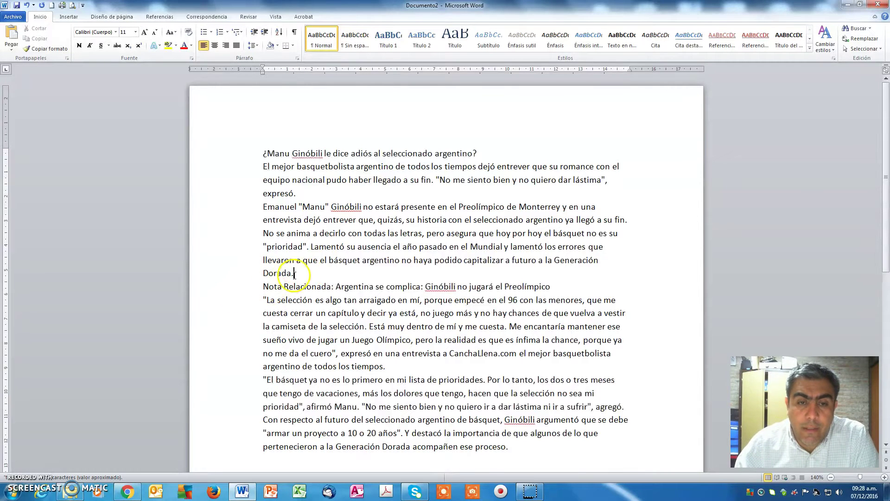
{"action": "left_click", "coordinate": [313, 272]}
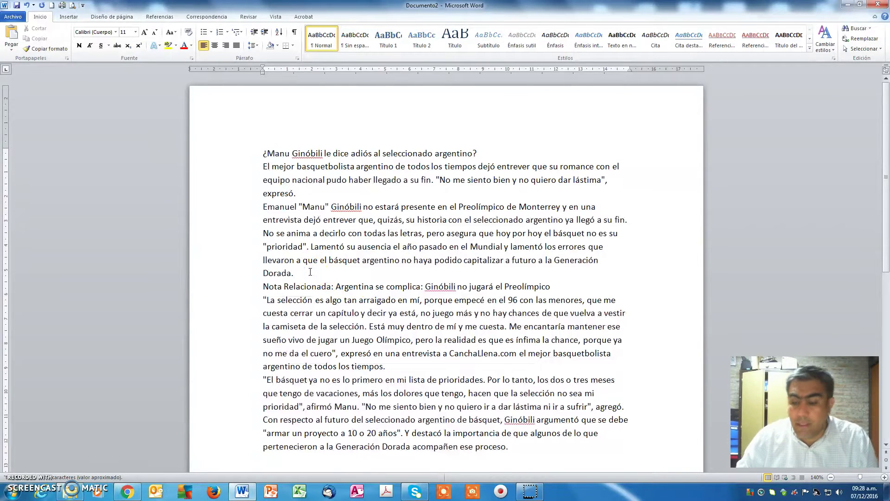
{"action": "key", "text": "Return"}
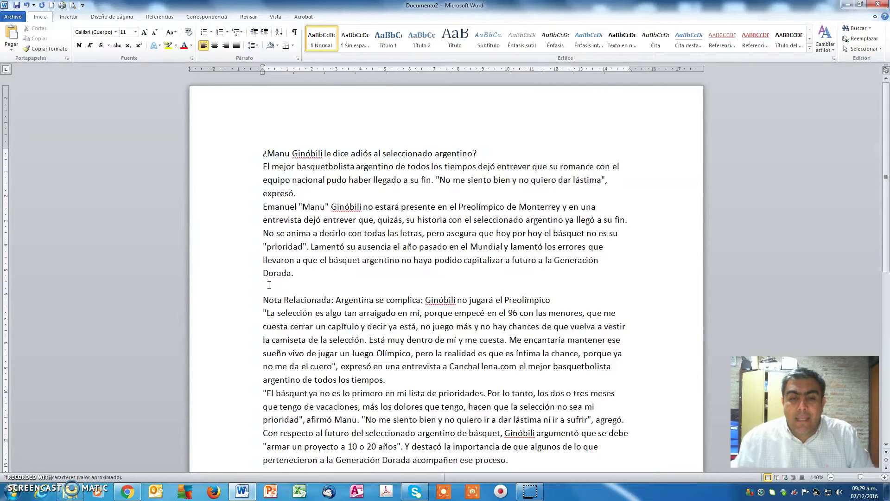
Place the cursor on the new blank line and show the Insertar ribbon.
{"action": "left_click", "coordinate": [271, 285]}
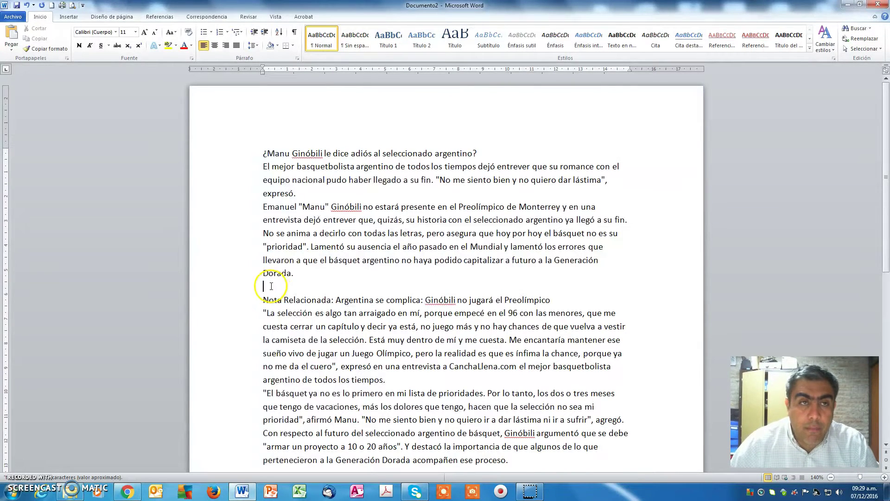
{"action": "left_click", "coordinate": [69, 17]}
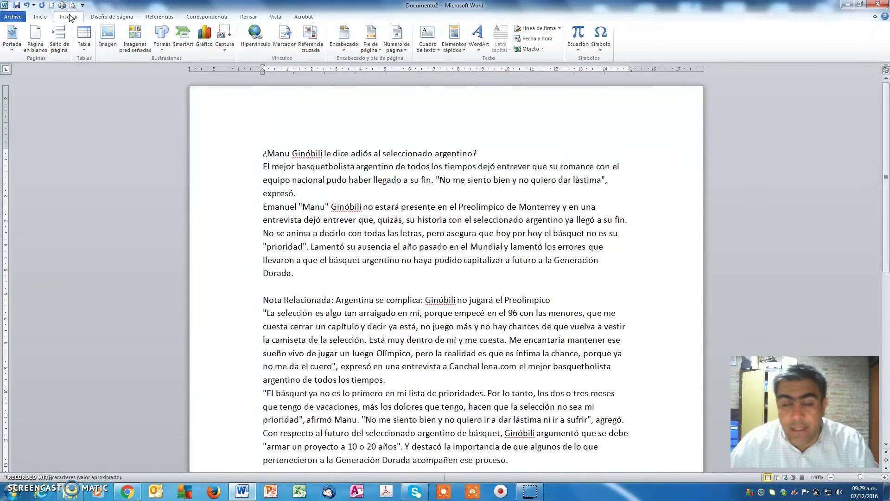
Insert a 3-column by 6-row table from the Tabla grid on the blank line.
{"action": "left_click", "coordinate": [88, 51]}
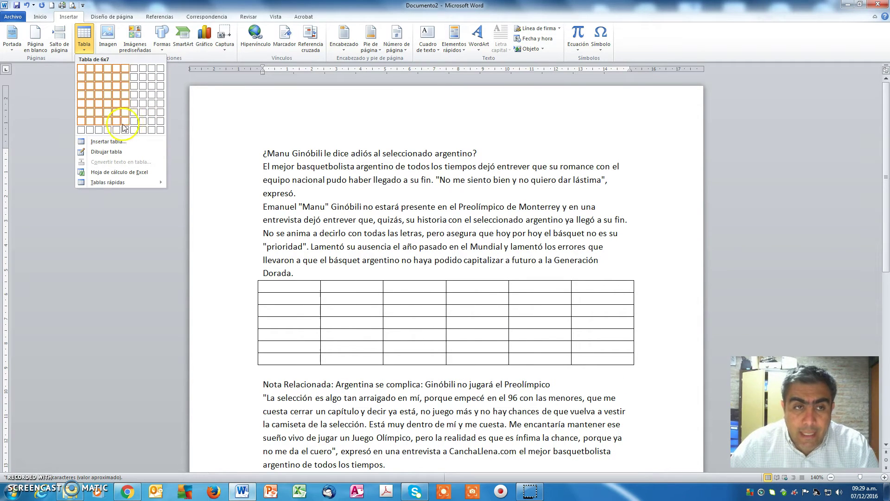
{"action": "left_click", "coordinate": [100, 114]}
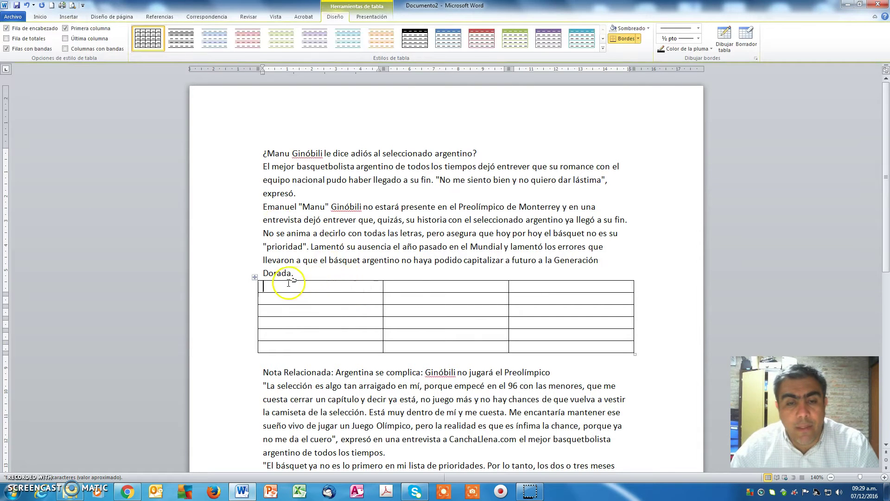
Enter the headers Apellido, Nombre and Telefono in the table's first row.
{"action": "type", "text": "Apellido"}
{"action": "key", "text": "Tab"}
{"action": "type", "text": "N"}
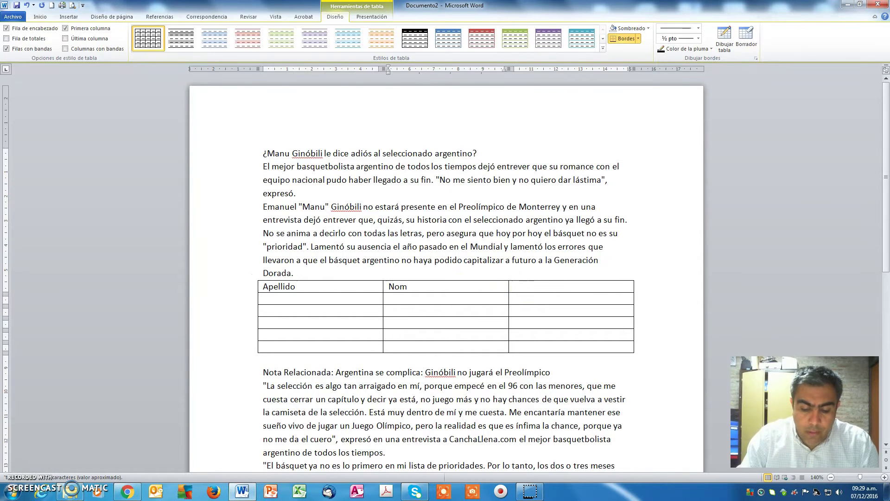
{"action": "key", "text": "Tab"}
{"action": "type", "text": "Telefono"}
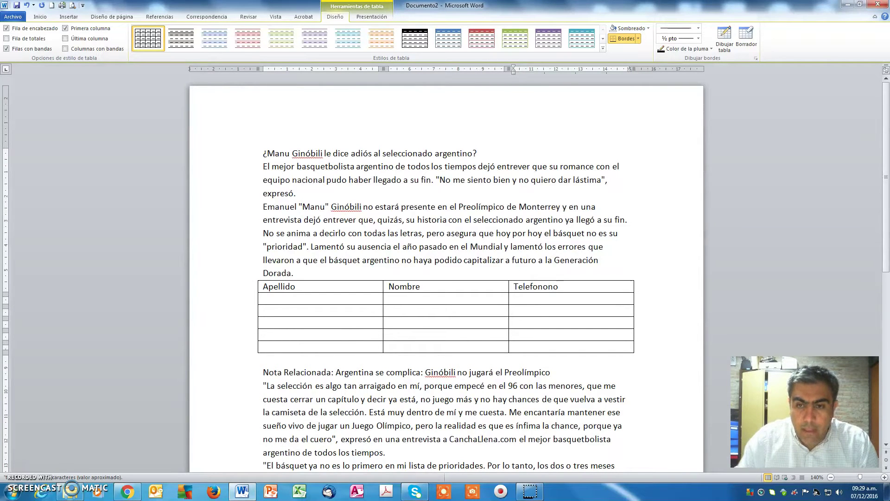
{"action": "key", "text": "Tab"}
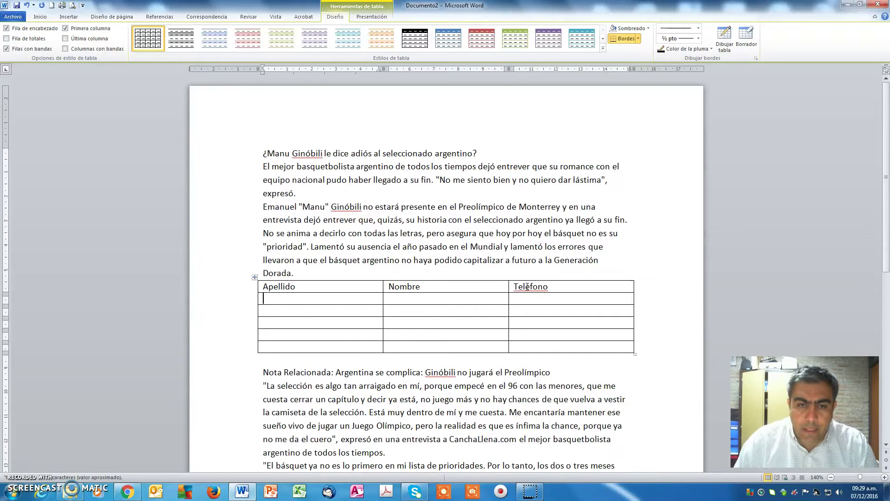
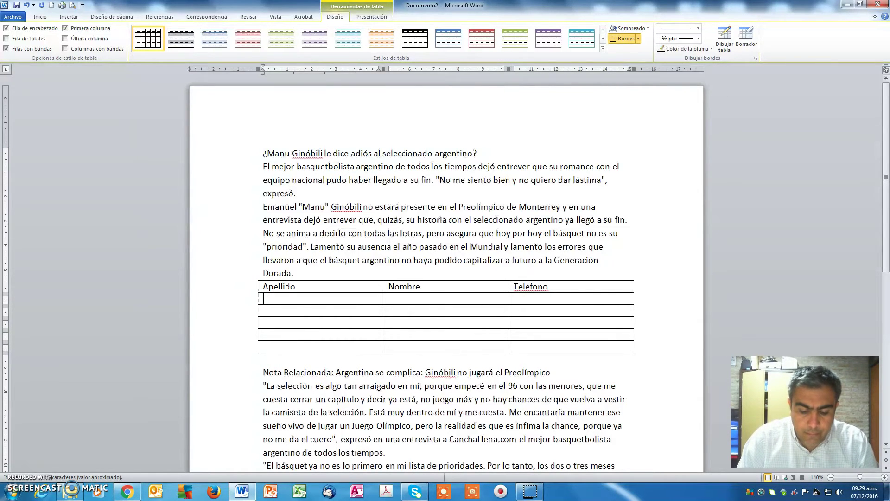
Fill the second row with a contact's surname, first name and phone number.
{"action": "key", "text": "Tab"}
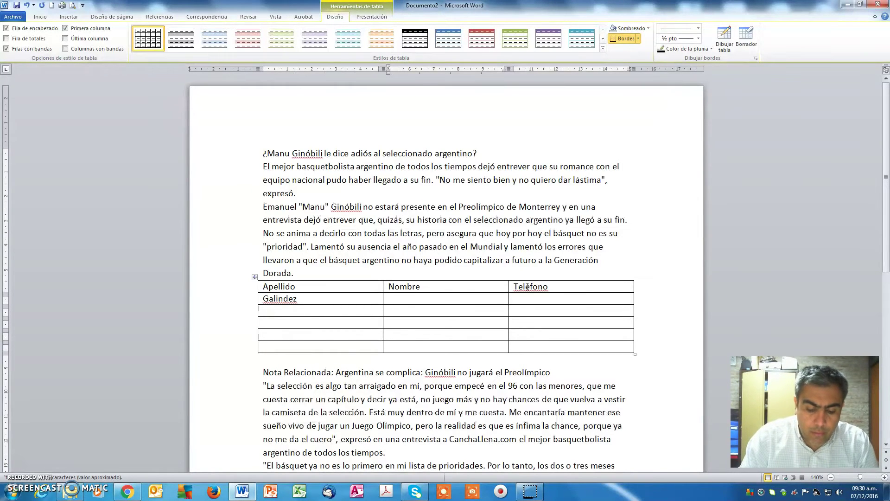
{"action": "key", "text": "Tab"}
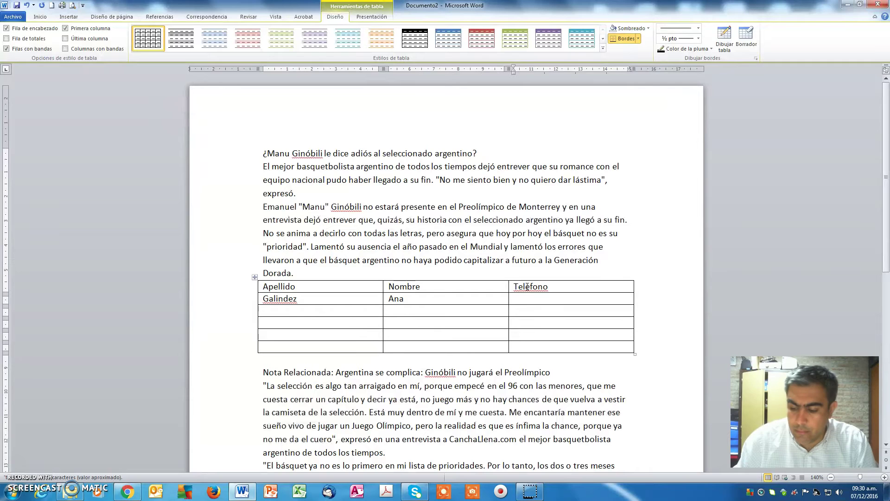
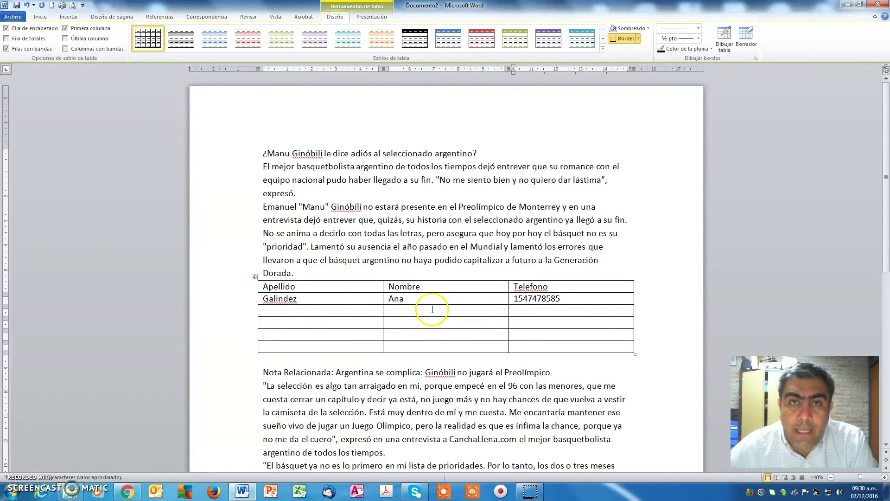
Select the three header cells Apellido, Nombre and Telefono across the top row.
{"action": "left_click", "coordinate": [421, 286]}
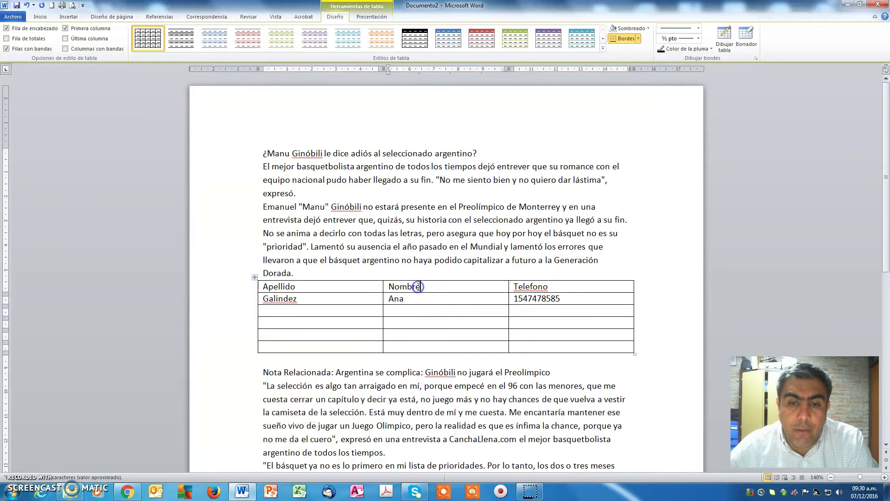
{"action": "left_click_drag", "start_coordinate": [318, 286], "coordinate": [570, 343]}
{"action": "left_click", "coordinate": [580, 287]}
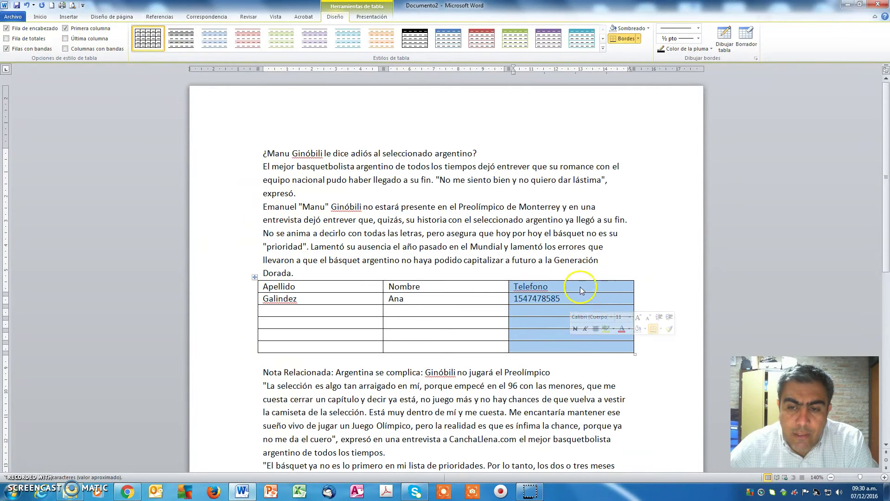
{"action": "left_click_drag", "start_coordinate": [489, 286], "coordinate": [485, 350]}
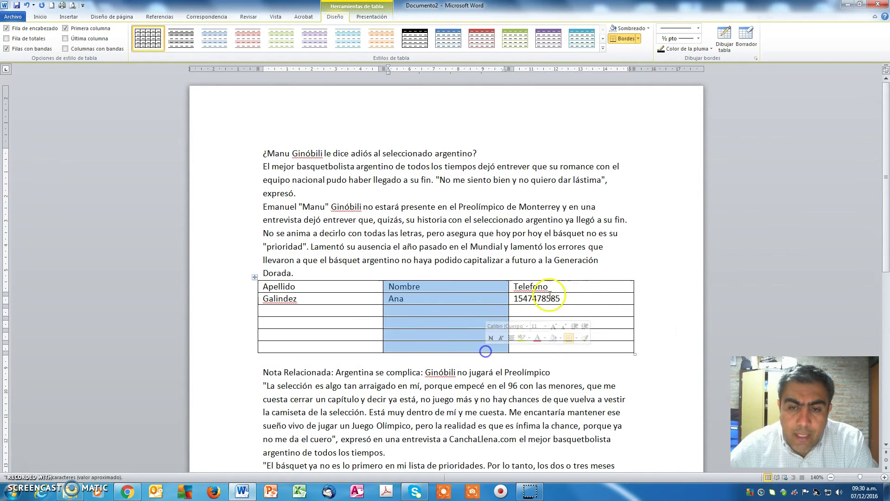
{"action": "left_click", "coordinate": [325, 286]}
{"action": "left_click_drag", "start_coordinate": [325, 286], "coordinate": [464, 342]}
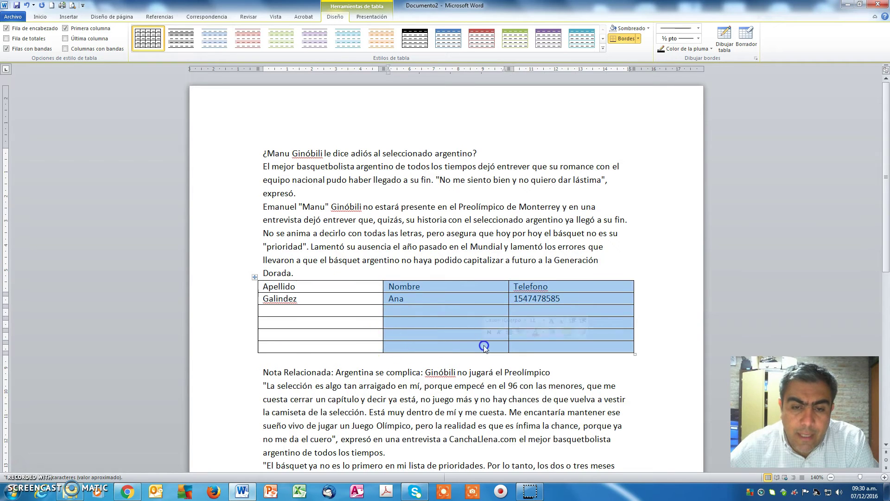
{"action": "left_click", "coordinate": [354, 302]}
{"action": "left_click_drag", "start_coordinate": [310, 286], "coordinate": [582, 281]}
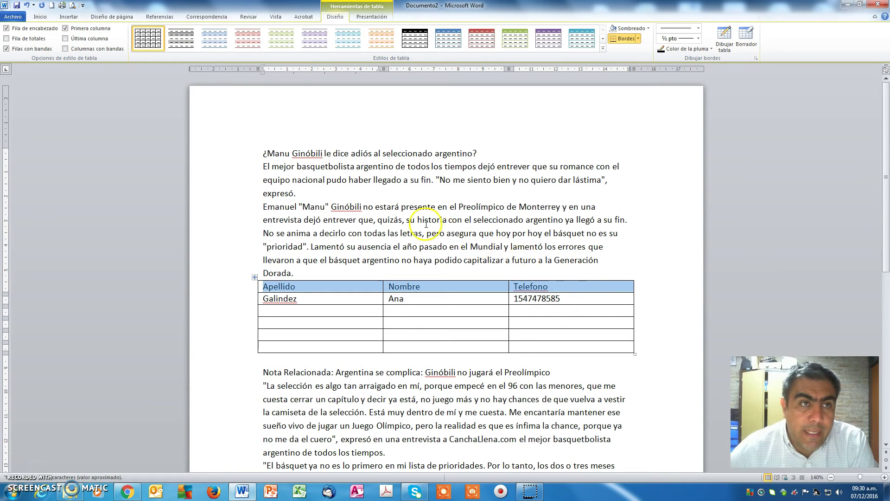
Make the header row lavender-shaded, bold, 14 pt and centred, then bring up spelling suggestions for Telefono.
{"action": "left_click", "coordinate": [72, 18]}
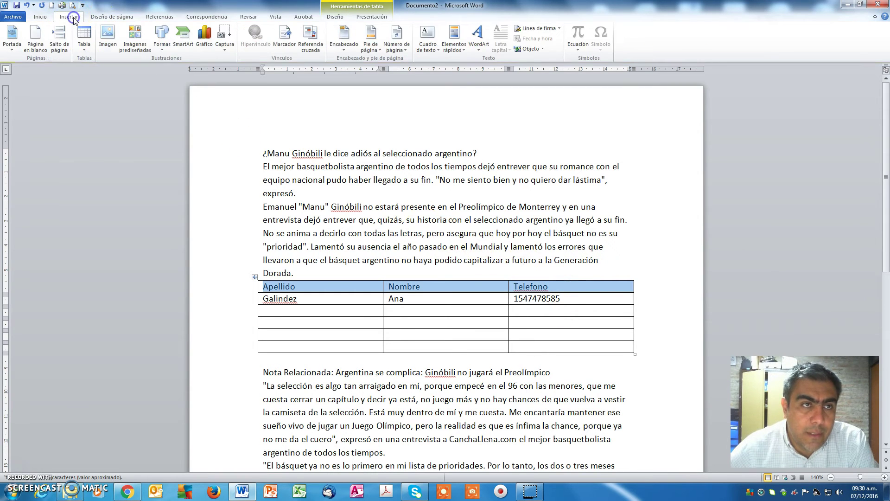
{"action": "left_click", "coordinate": [40, 16]}
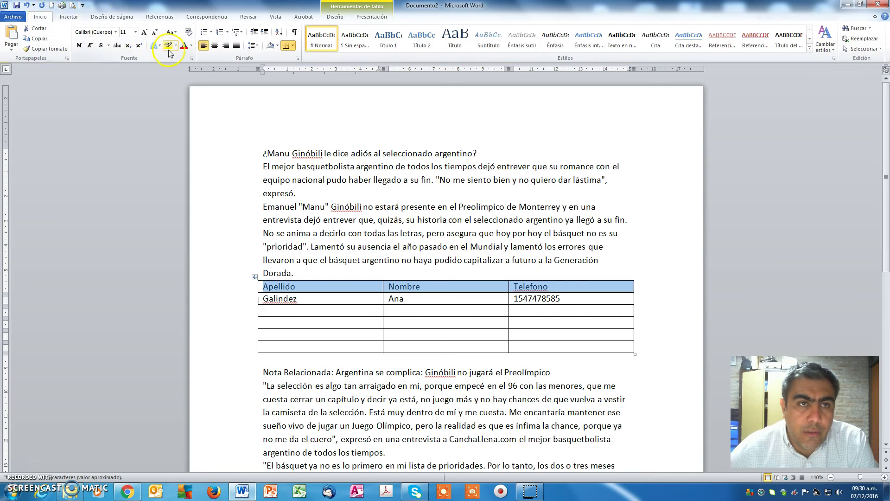
{"action": "left_click", "coordinate": [278, 46]}
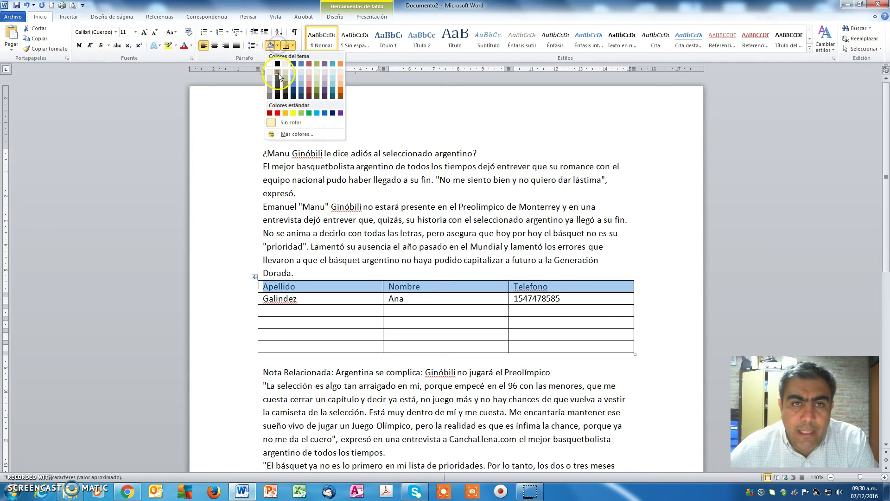
{"action": "left_click", "coordinate": [327, 76]}
{"action": "left_click", "coordinate": [79, 45]}
{"action": "left_click", "coordinate": [145, 32]}
{"action": "left_click", "coordinate": [145, 32]}
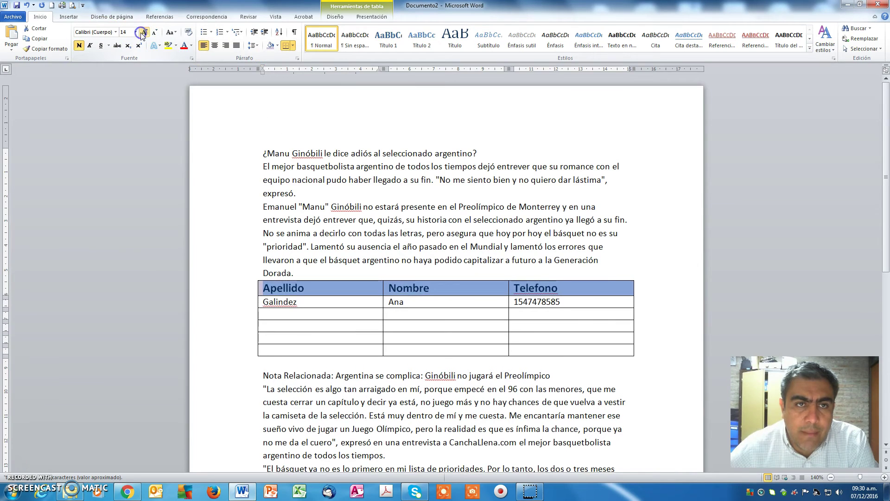
{"action": "left_click", "coordinate": [214, 45]}
{"action": "left_click", "coordinate": [453, 253]}
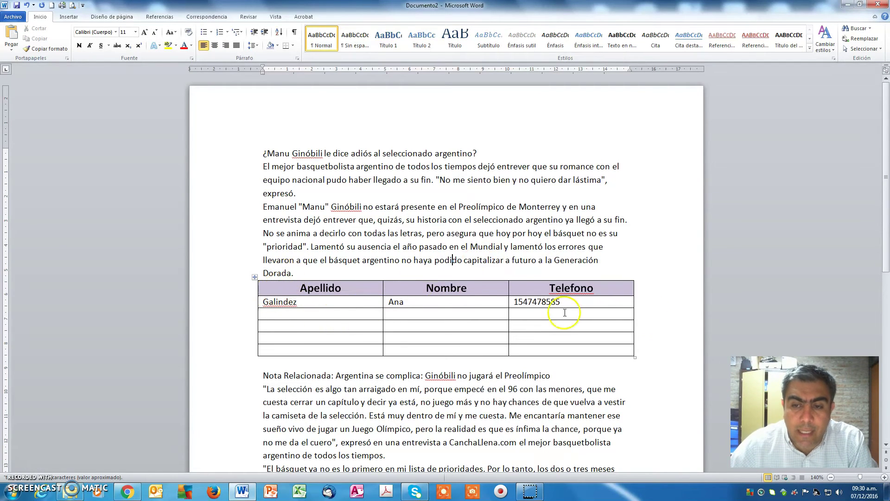
{"action": "left_click", "coordinate": [575, 289]}
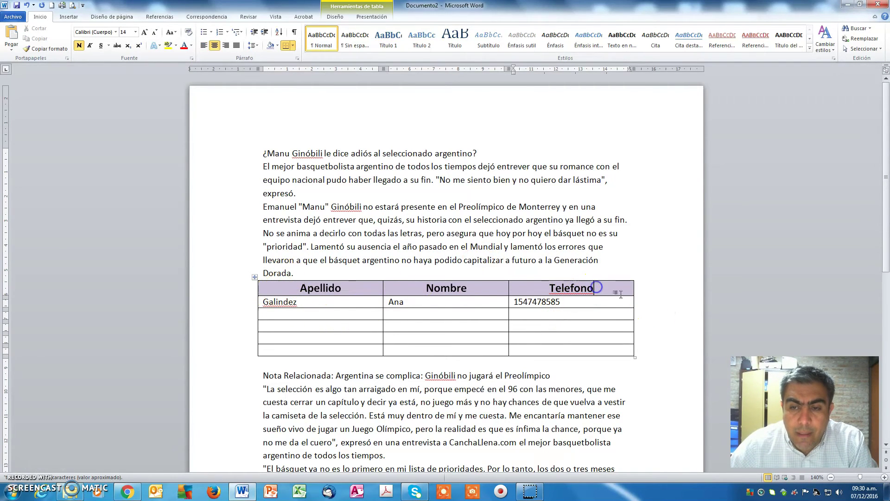
{"action": "right_click", "coordinate": [575, 288]}
Correct Telefono to Teléfono and merge the empty third row with Combinar celdas.
{"action": "left_click", "coordinate": [655, 277]}
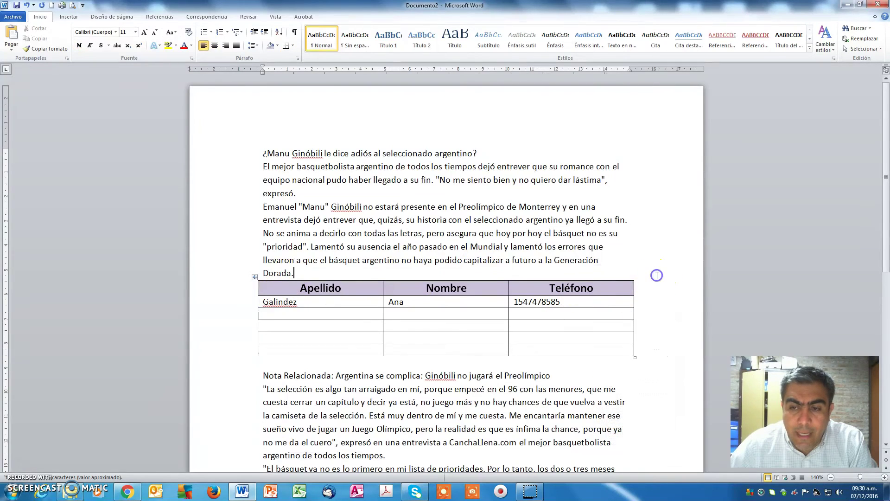
{"action": "scroll", "coordinate": [653, 288], "scroll_direction": "down", "scroll_amount": 2}
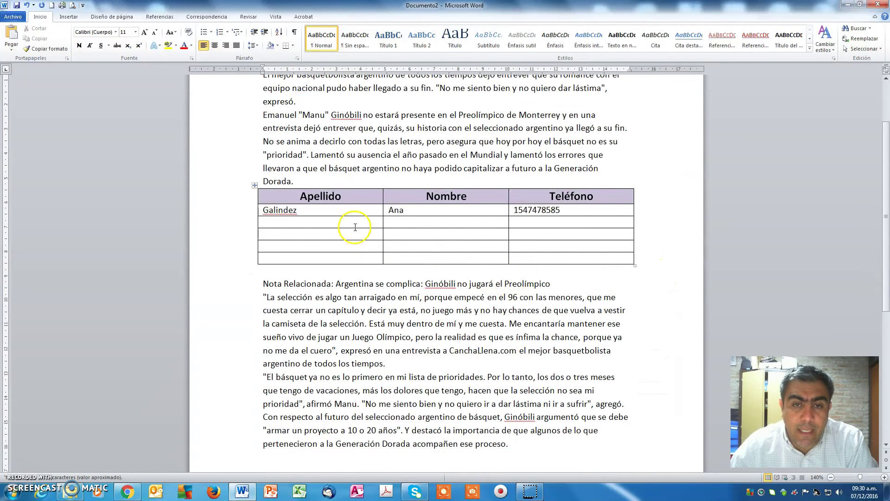
{"action": "left_click_drag", "start_coordinate": [338, 222], "coordinate": [544, 225]}
{"action": "left_click", "coordinate": [460, 244]}
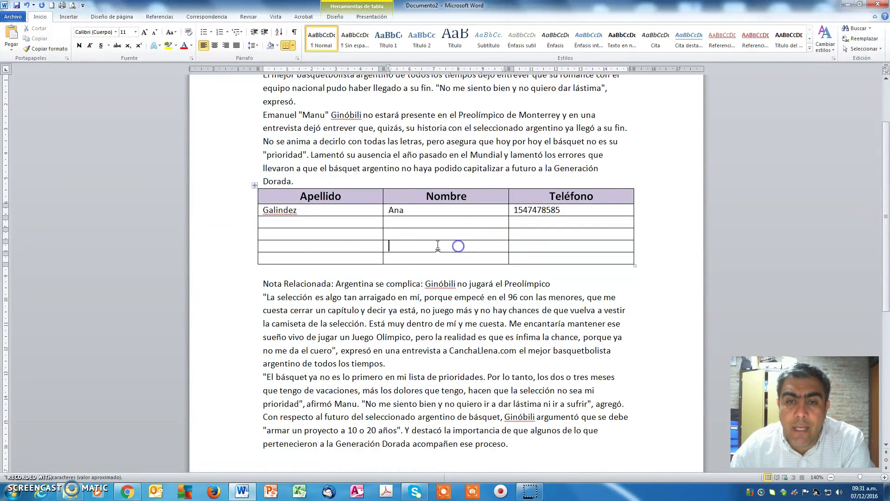
{"action": "left_click", "coordinate": [359, 222]}
{"action": "left_click_drag", "start_coordinate": [359, 221], "coordinate": [561, 221]}
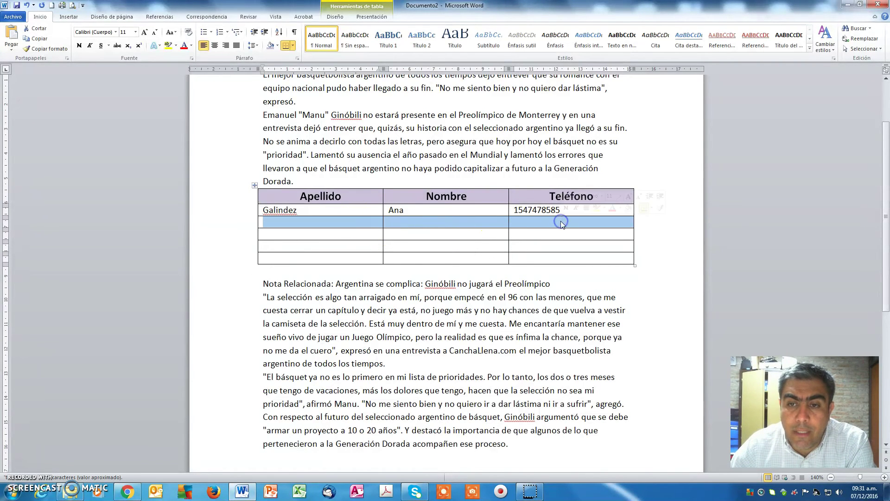
{"action": "right_click", "coordinate": [463, 222]}
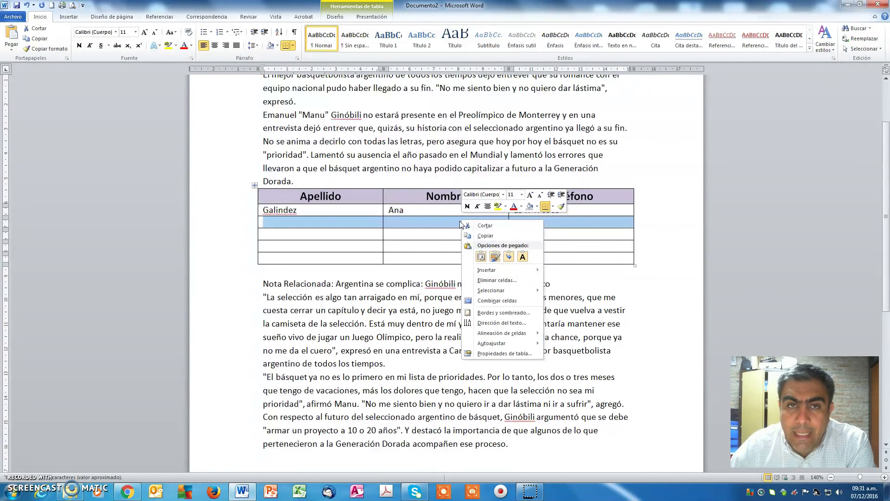
{"action": "left_click", "coordinate": [504, 301]}
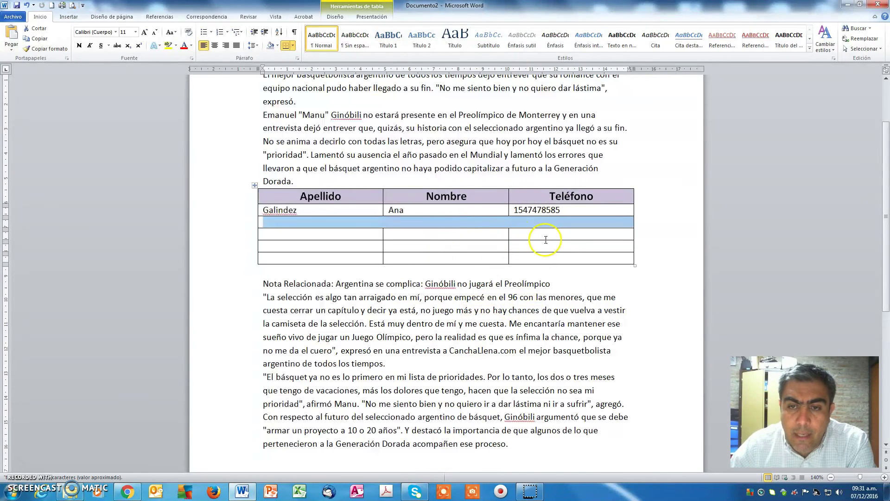
{"action": "left_click", "coordinate": [546, 239]}
{"action": "left_click", "coordinate": [322, 222]}
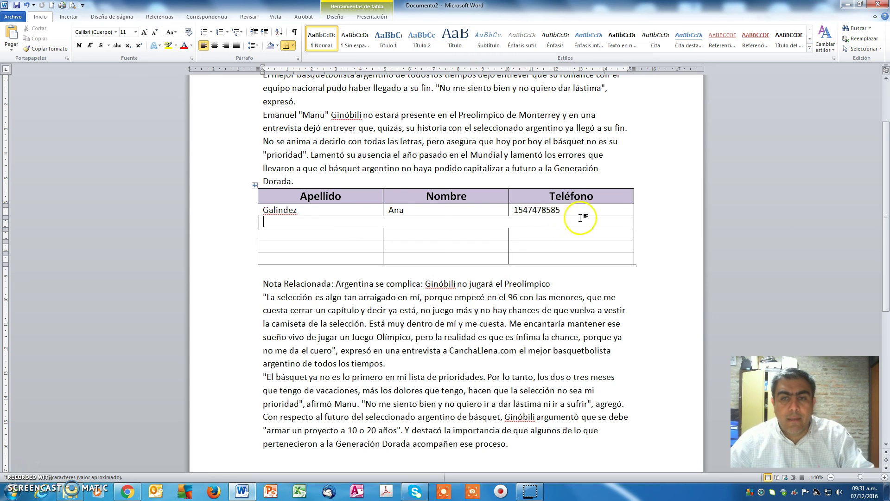
Widen Apellido, narrow Nombre, Teléfono and the table's width, and heighten the merged row.
{"action": "left_click_drag", "start_coordinate": [508, 234], "coordinate": [476, 234]}
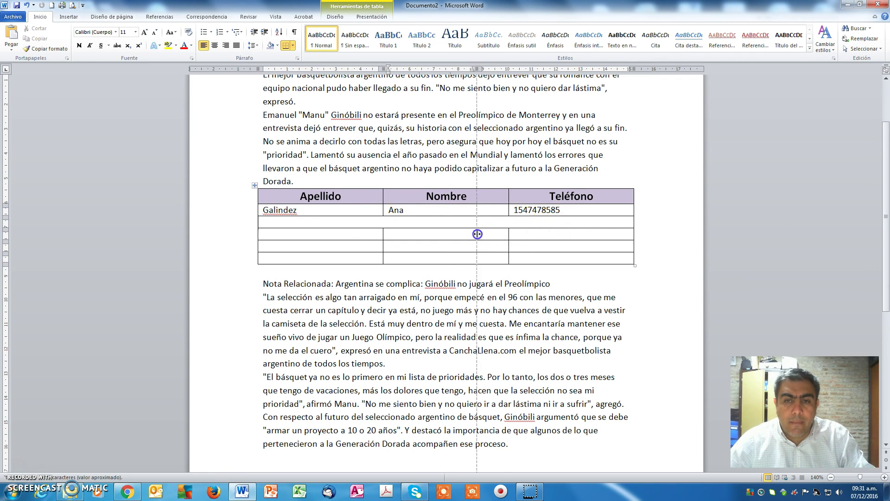
{"action": "left_click_drag", "start_coordinate": [383, 236], "coordinate": [416, 240]}
{"action": "left_click", "coordinate": [619, 225]}
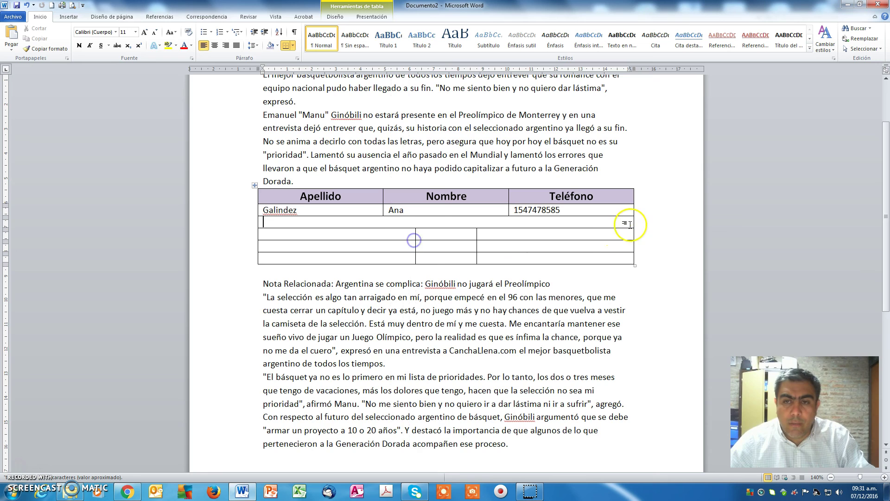
{"action": "left_click_drag", "start_coordinate": [592, 224], "coordinate": [592, 224]}
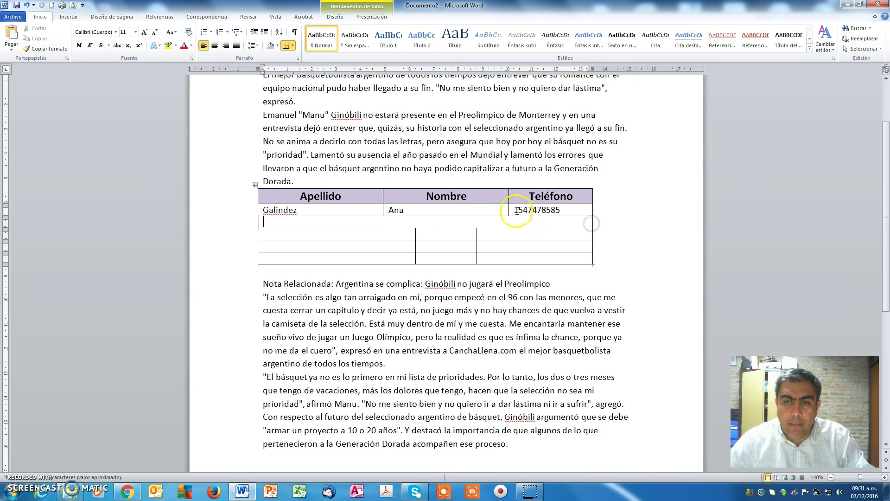
{"action": "left_click_drag", "start_coordinate": [509, 209], "coordinate": [478, 210]}
{"action": "left_click_drag", "start_coordinate": [384, 210], "coordinate": [417, 210]}
{"action": "left_click_drag", "start_coordinate": [294, 228], "coordinate": [298, 242]}
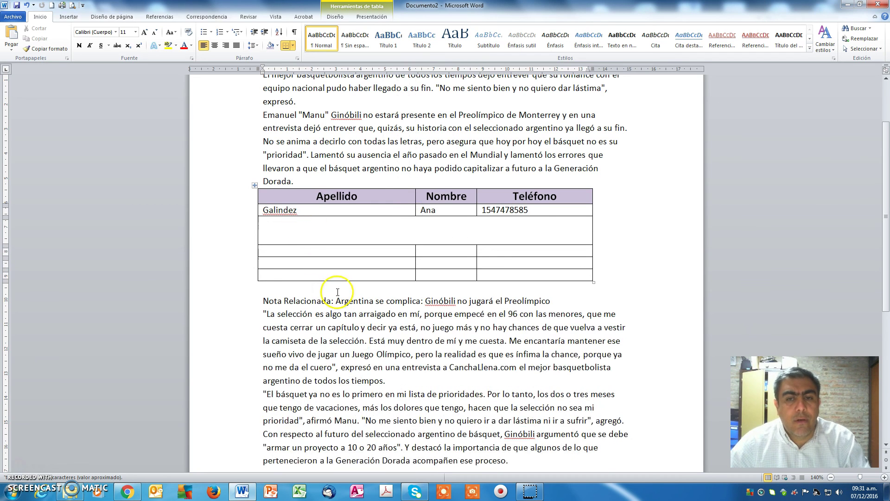